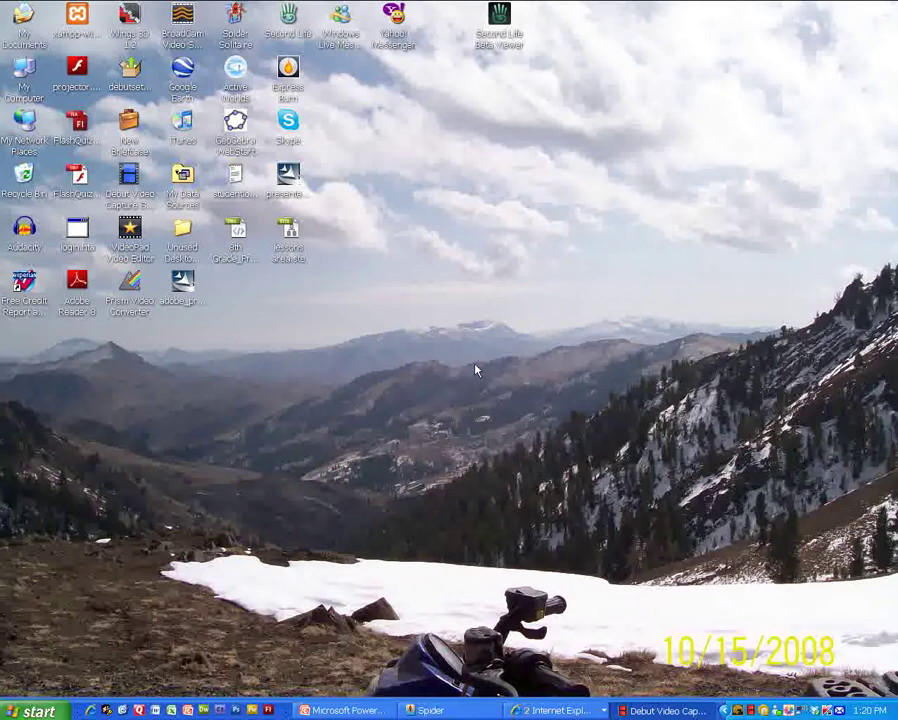
Open Accessibility Options from the Control Panel, close the Control Panel window and move the dialog clear of the desktop icons.
click(38, 711)
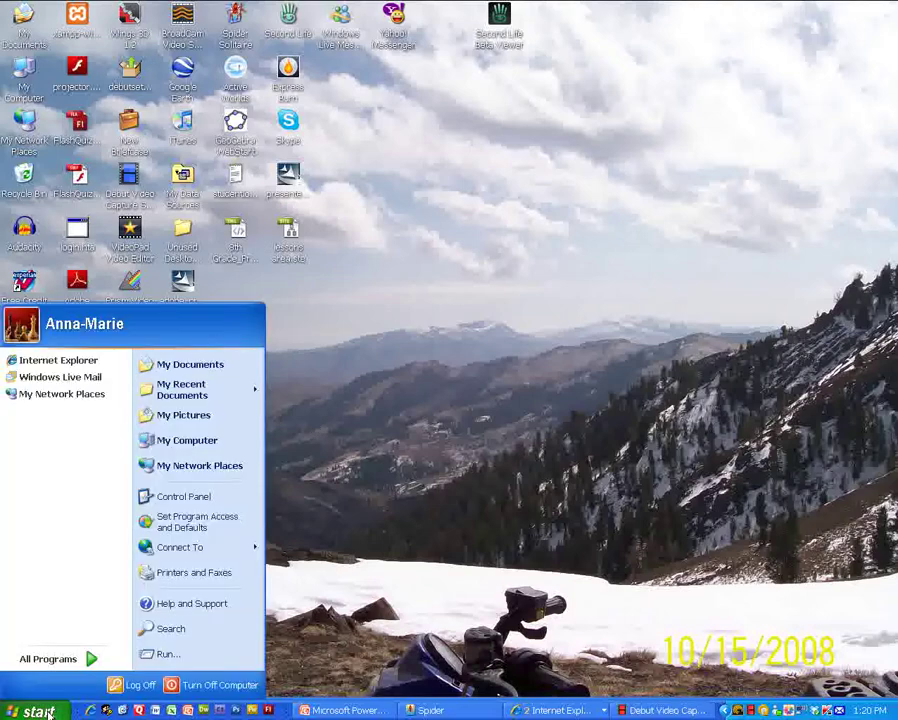
click(201, 499)
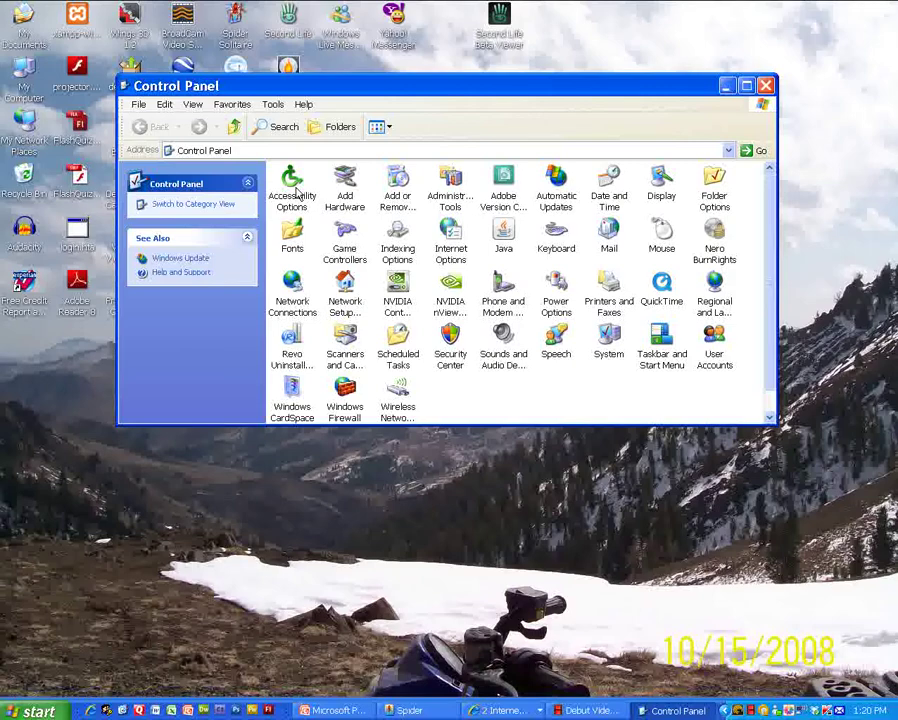
double_click(296, 190)
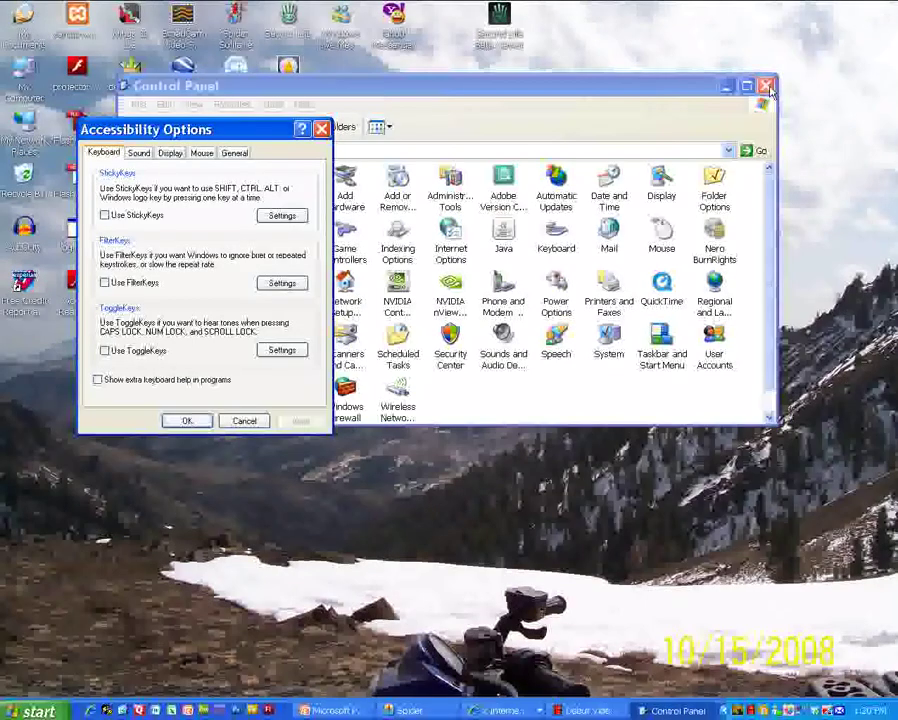
click(766, 87)
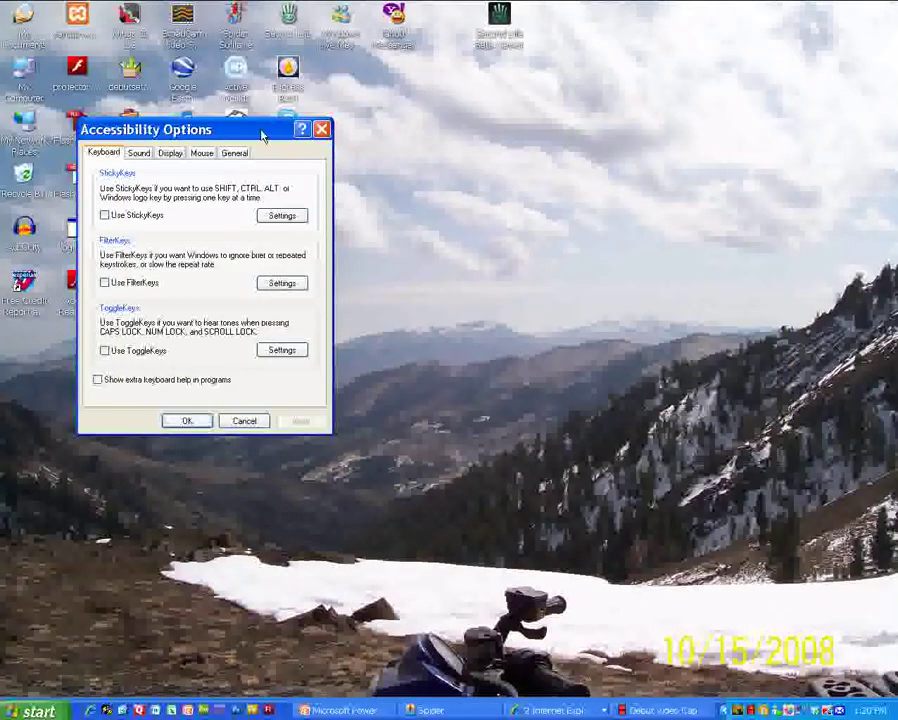
drag(260, 136, 493, 132)
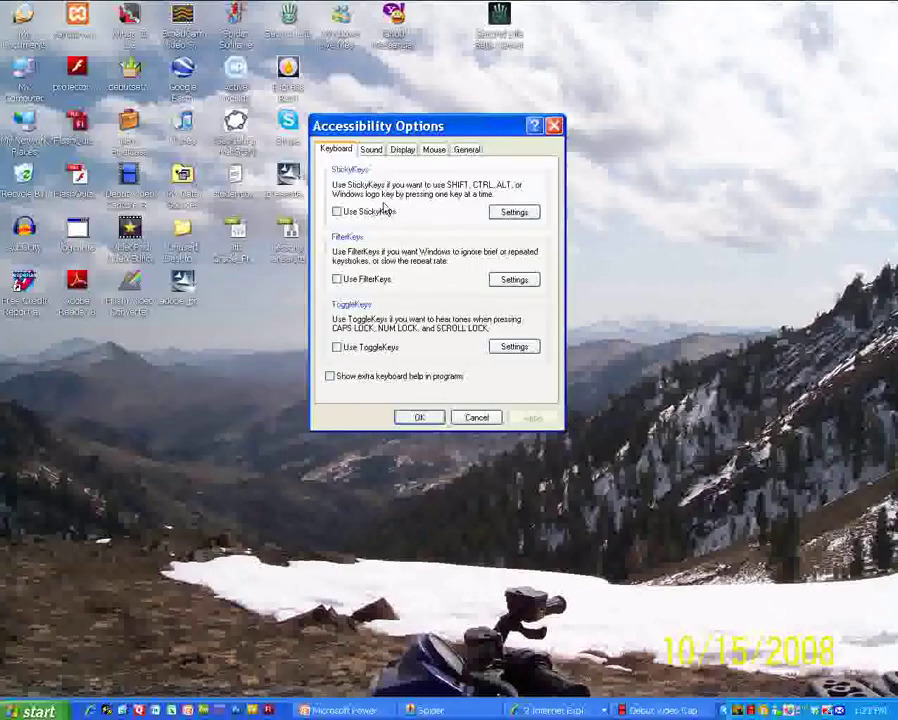
Turn on Use High Contrast in the display accessibility settings and apply it.
click(404, 152)
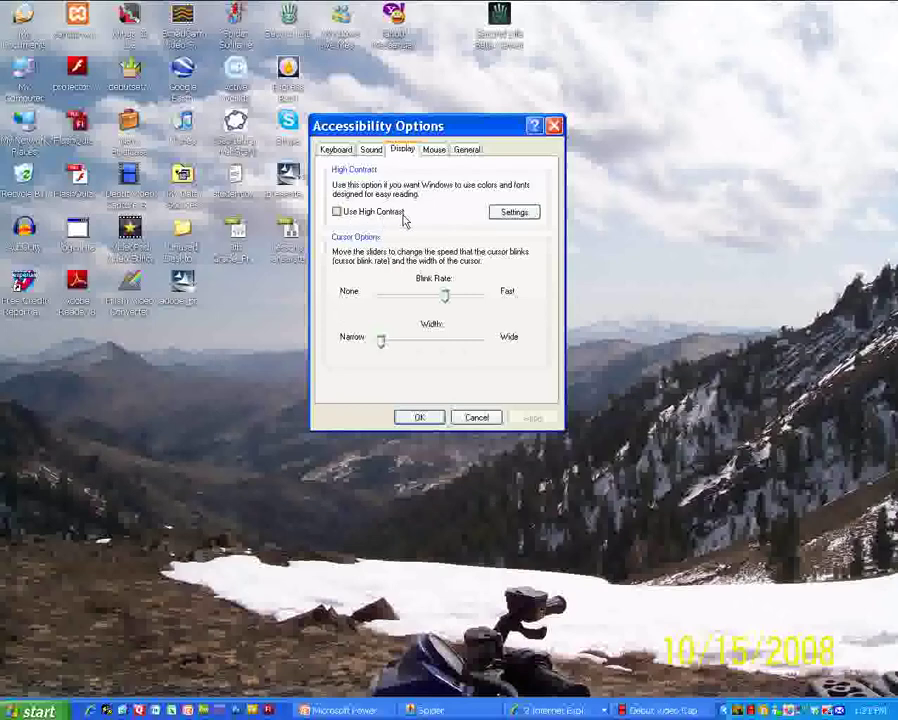
click(337, 213)
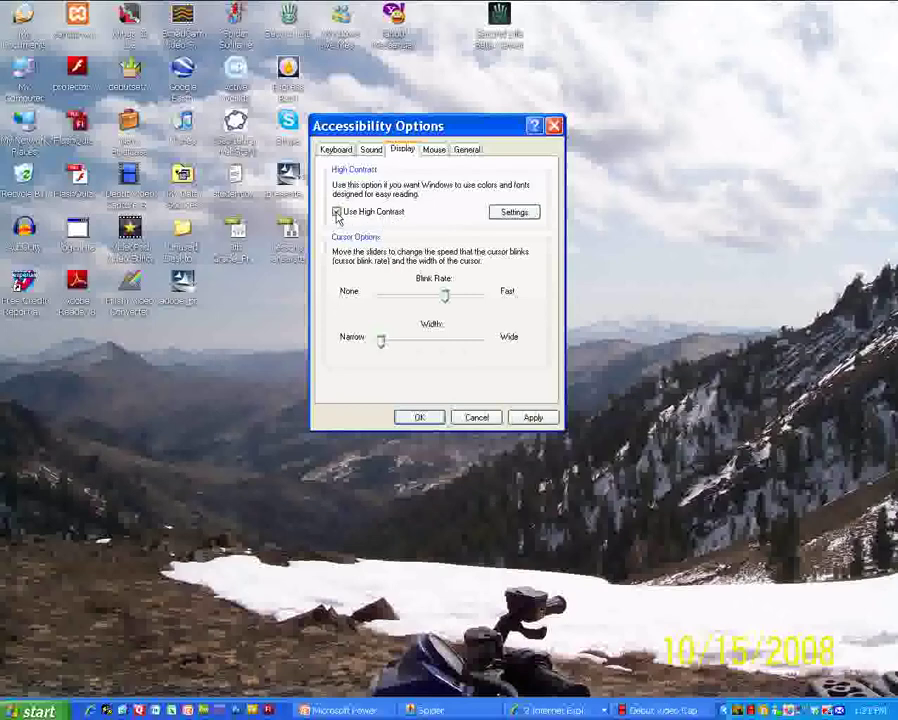
click(532, 418)
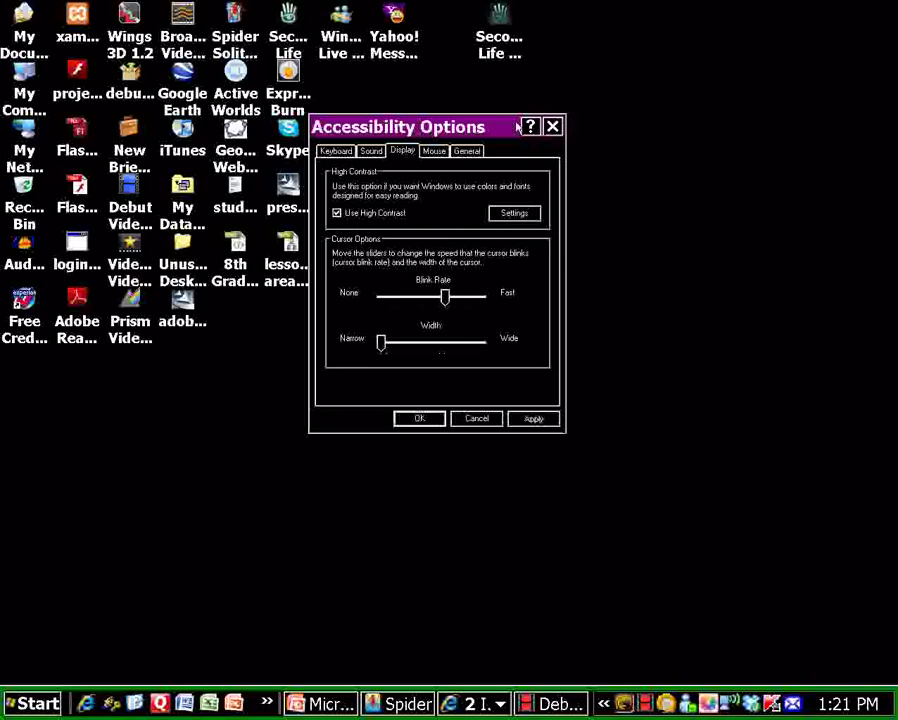
Examine the Start menu and the active and inactive window colours in high contrast using the Control Panel, closing it when done.
drag(426, 127, 647, 123)
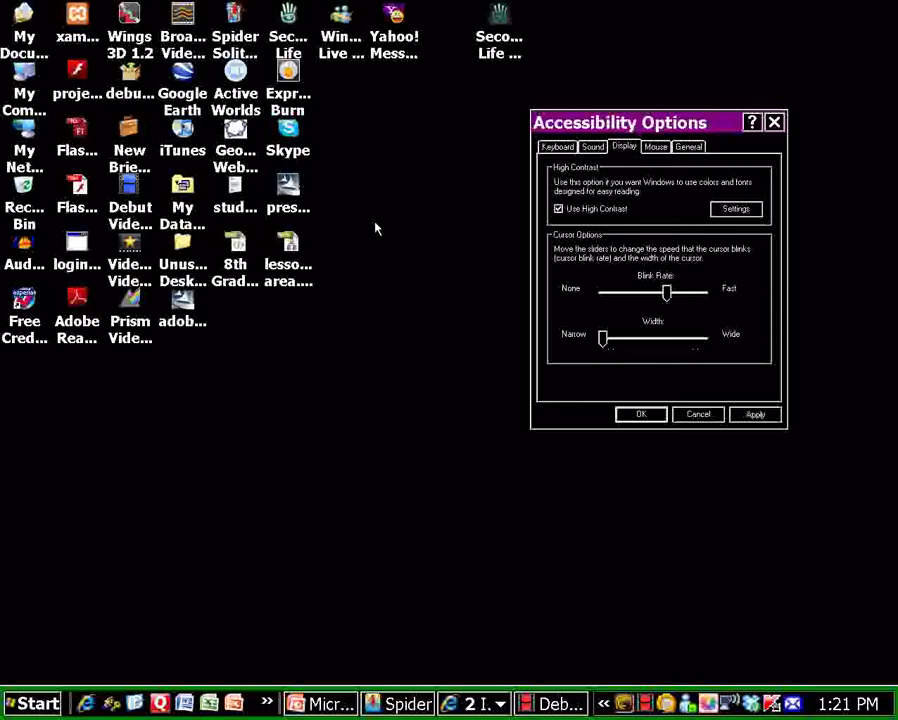
click(28, 702)
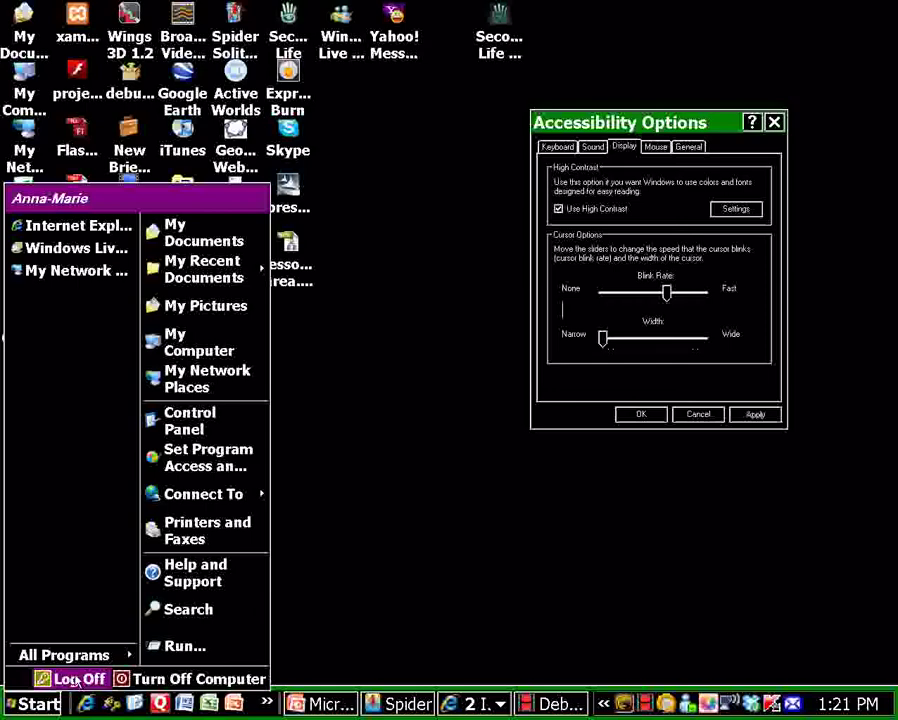
click(200, 424)
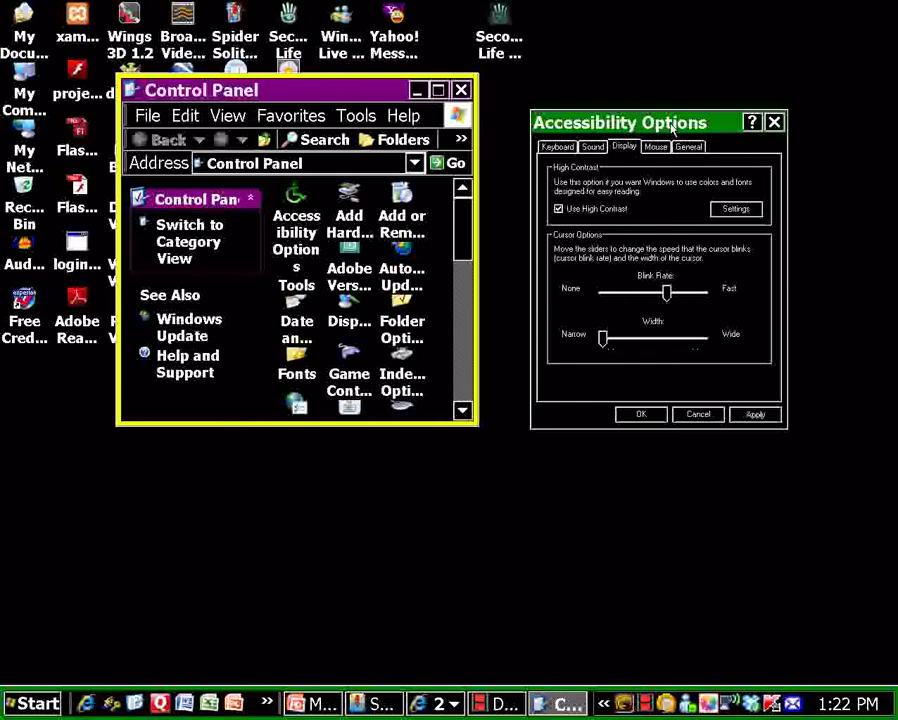
click(690, 124)
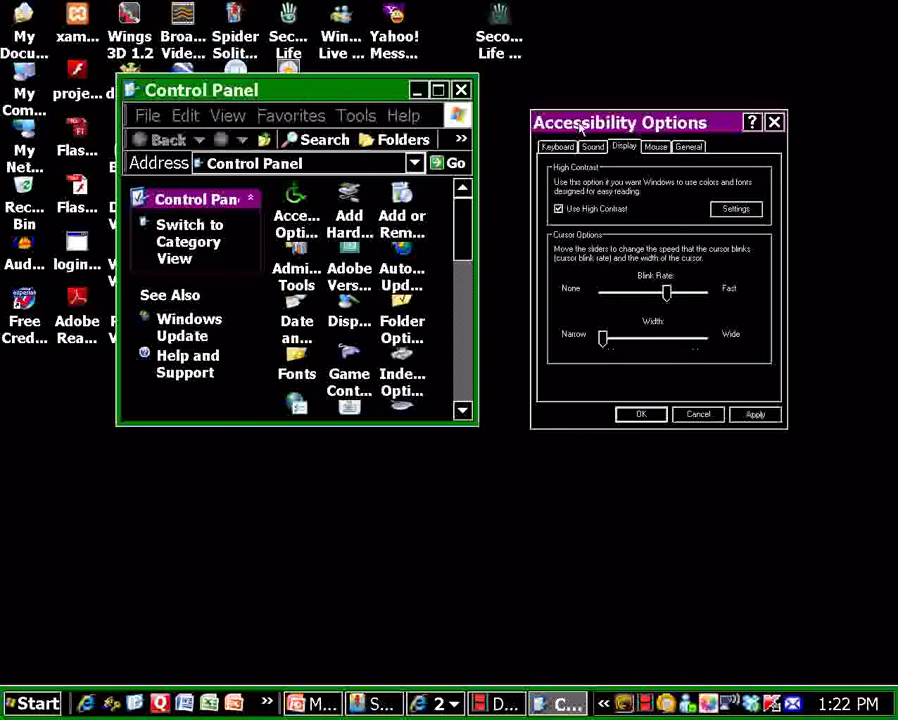
drag(580, 125, 581, 114)
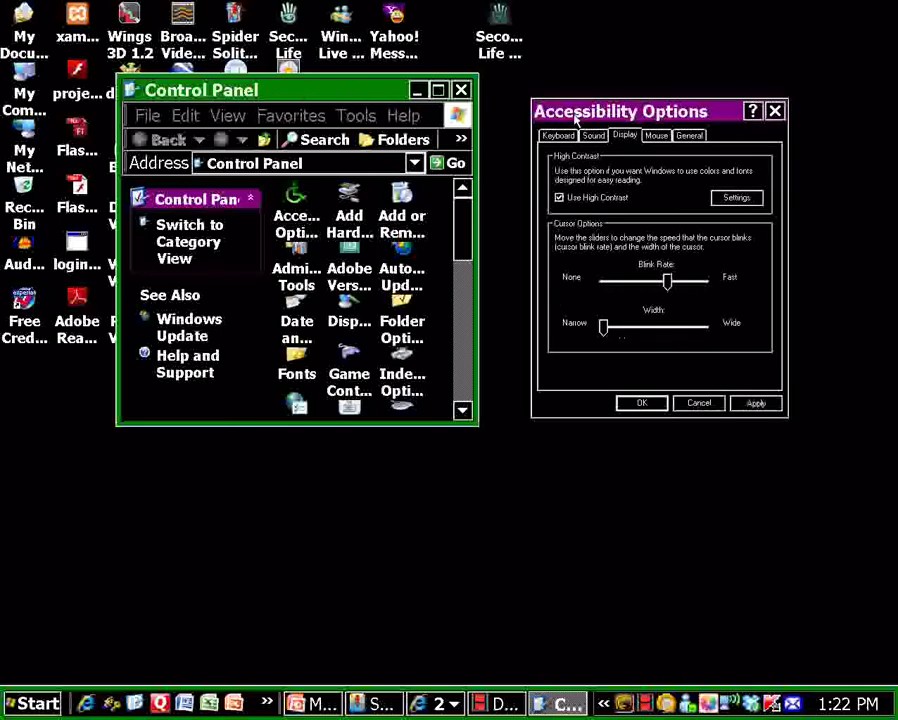
click(461, 90)
drag(634, 117, 502, 106)
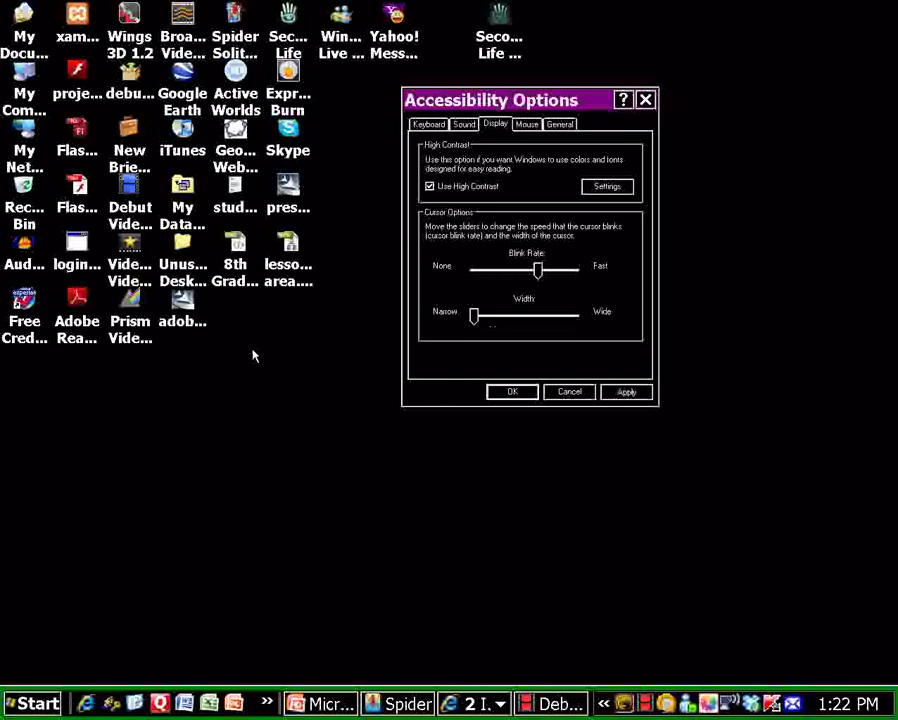
Set the high contrast appearance scheme to High Contrast #2 (extra large) and apply it.
click(606, 189)
click(610, 192)
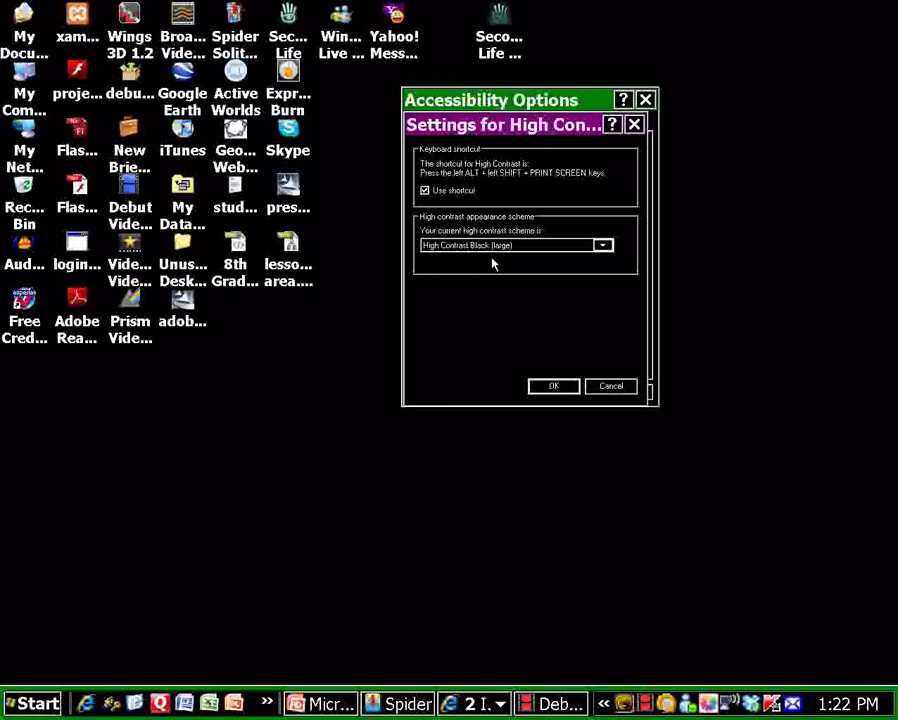
click(602, 246)
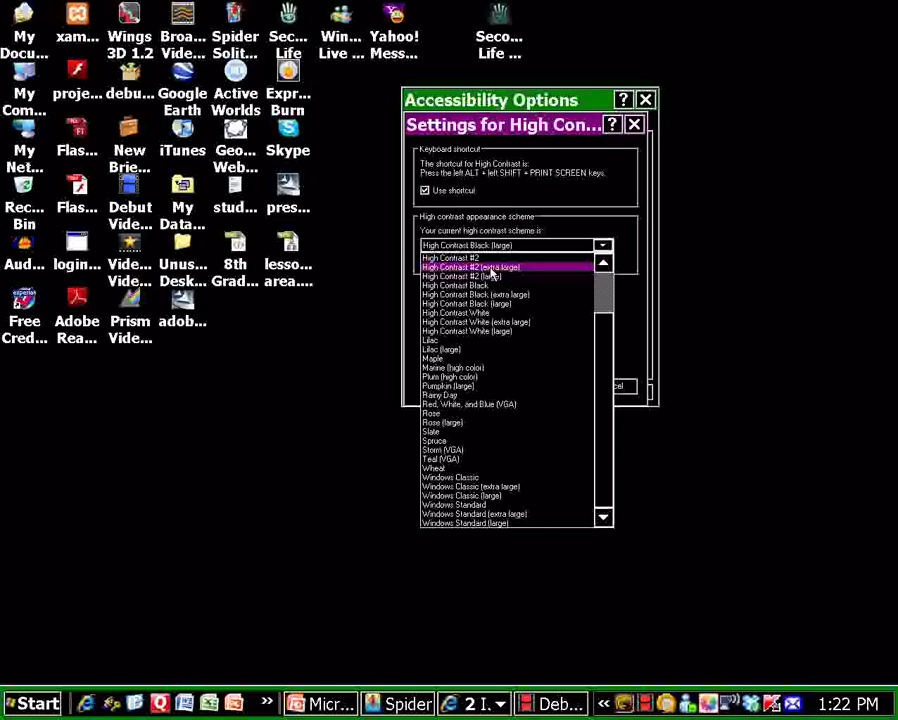
click(491, 268)
click(552, 387)
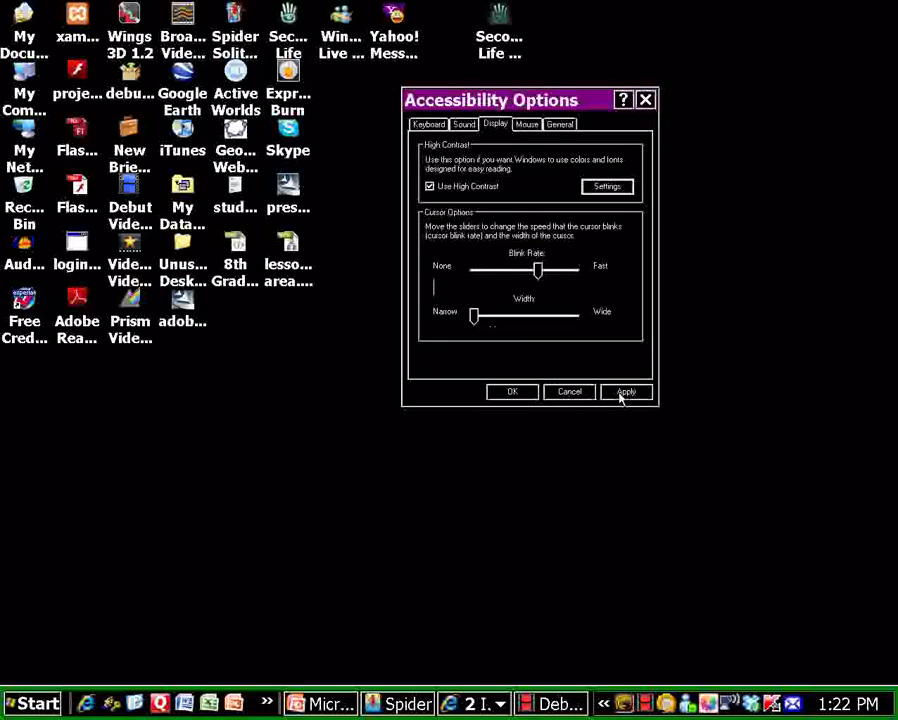
click(623, 393)
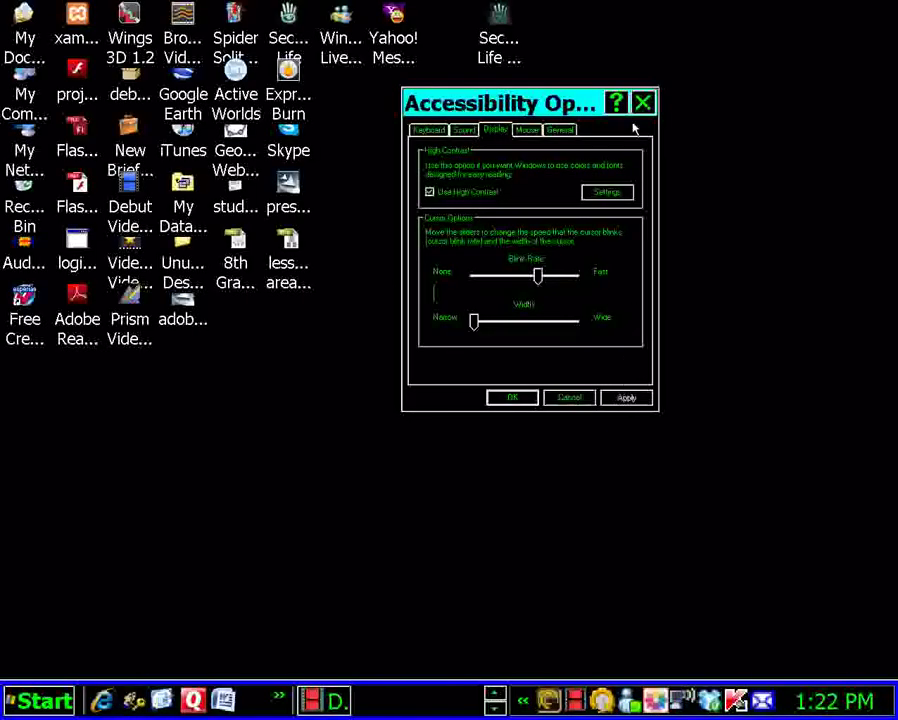
Change the high contrast appearance scheme to Lilac and apply it.
drag(548, 111, 594, 108)
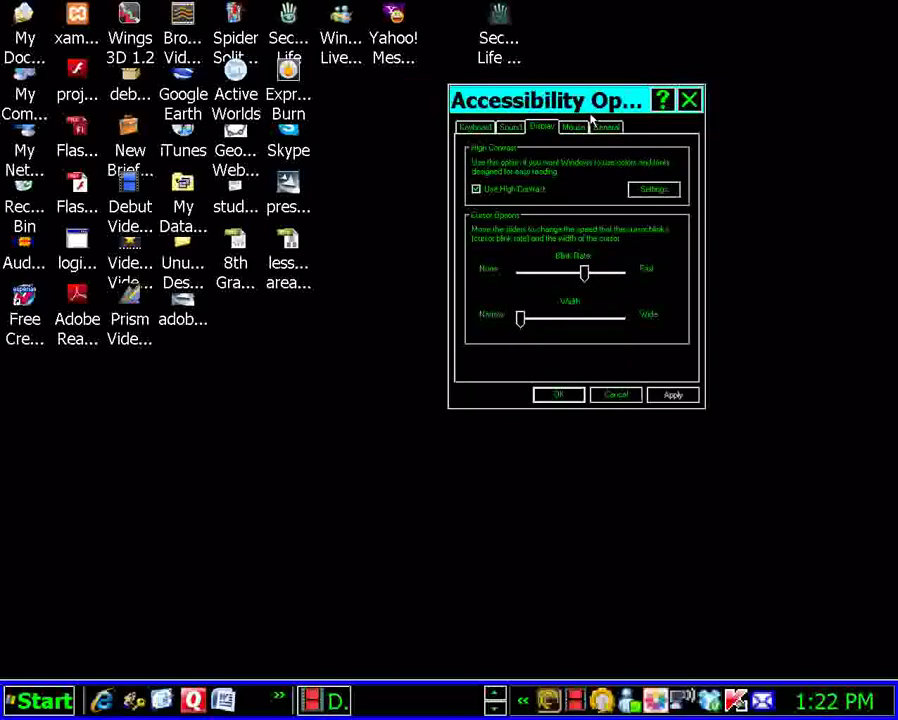
click(644, 192)
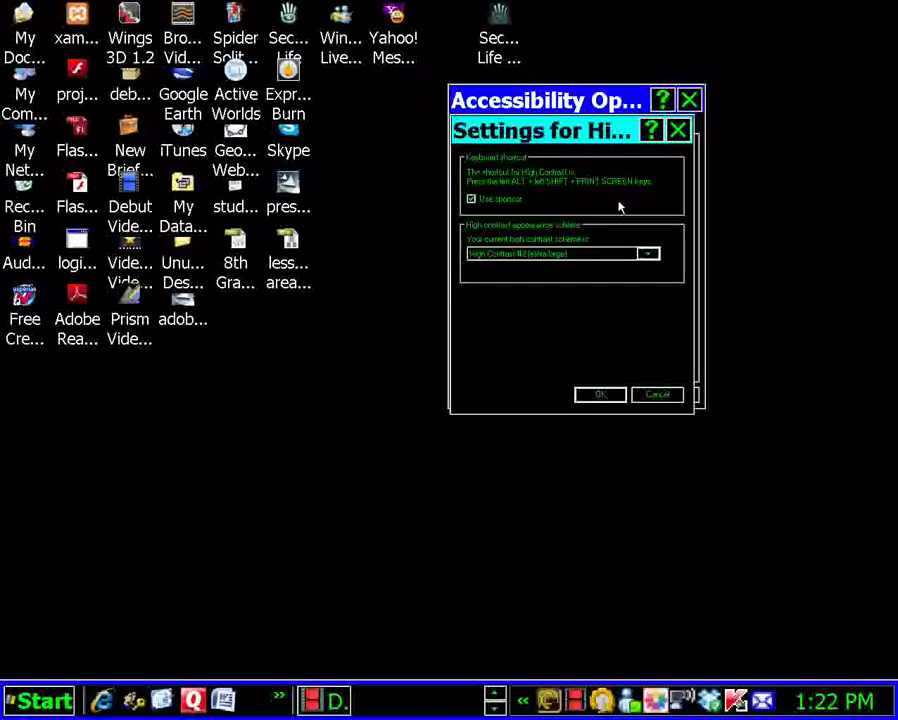
click(645, 256)
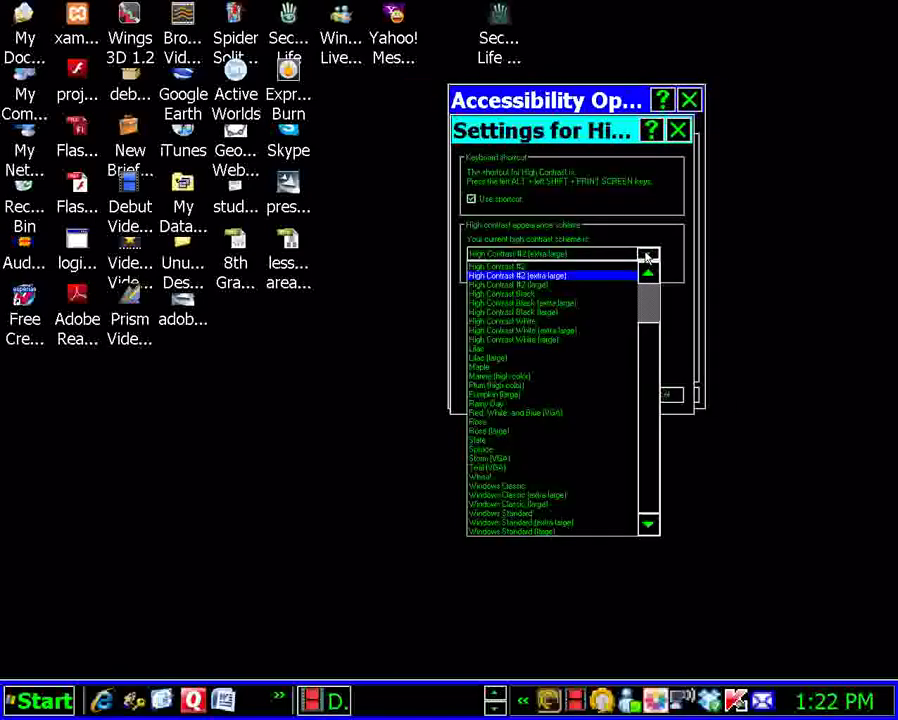
click(477, 350)
click(602, 395)
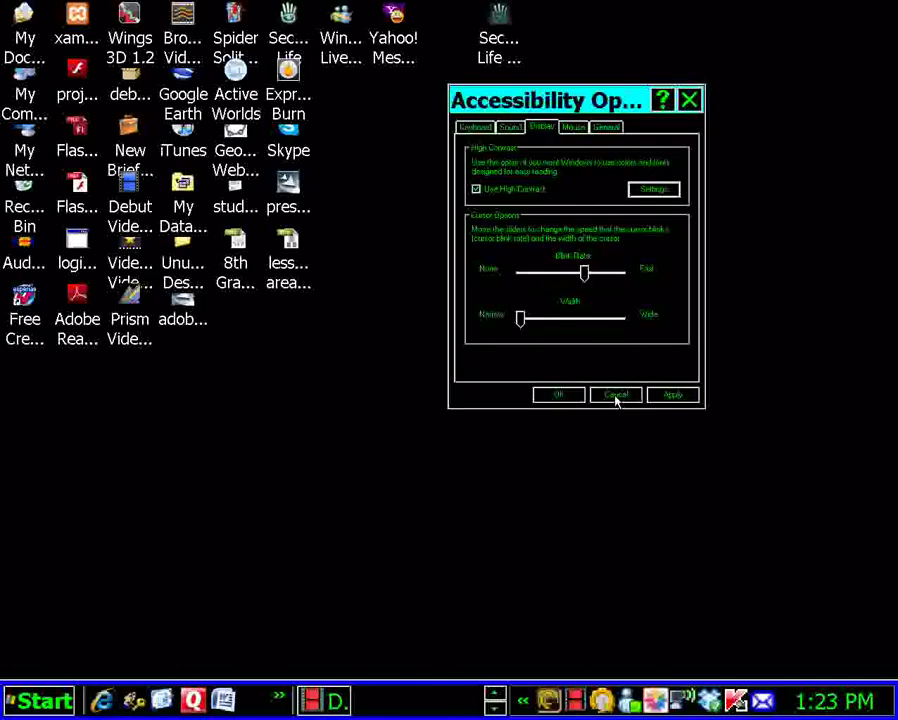
click(677, 396)
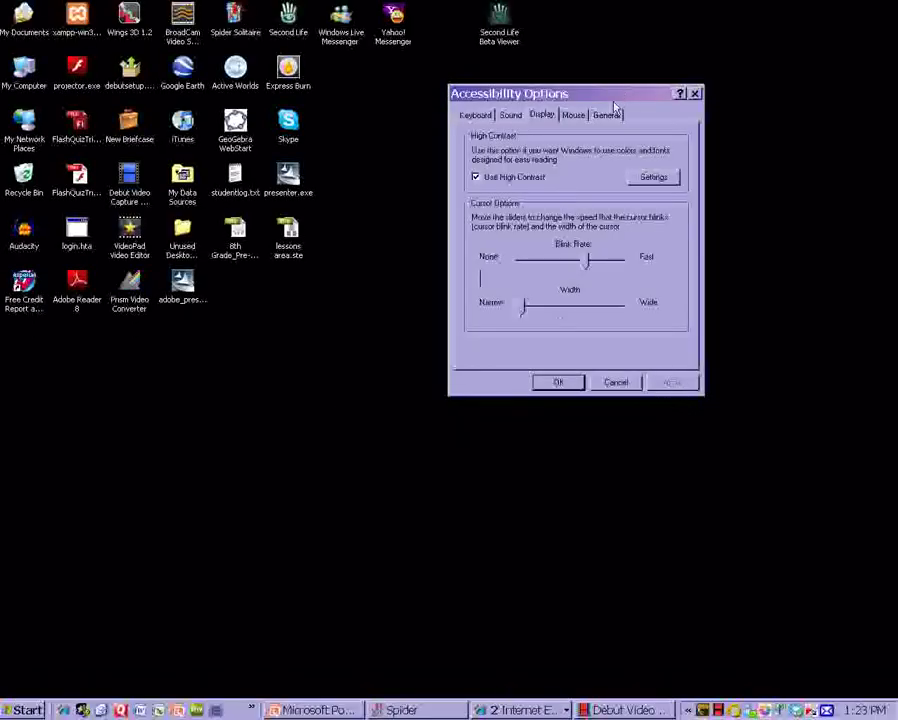
Switch the high contrast appearance scheme to Windows Standard and apply it.
drag(614, 101, 594, 136)
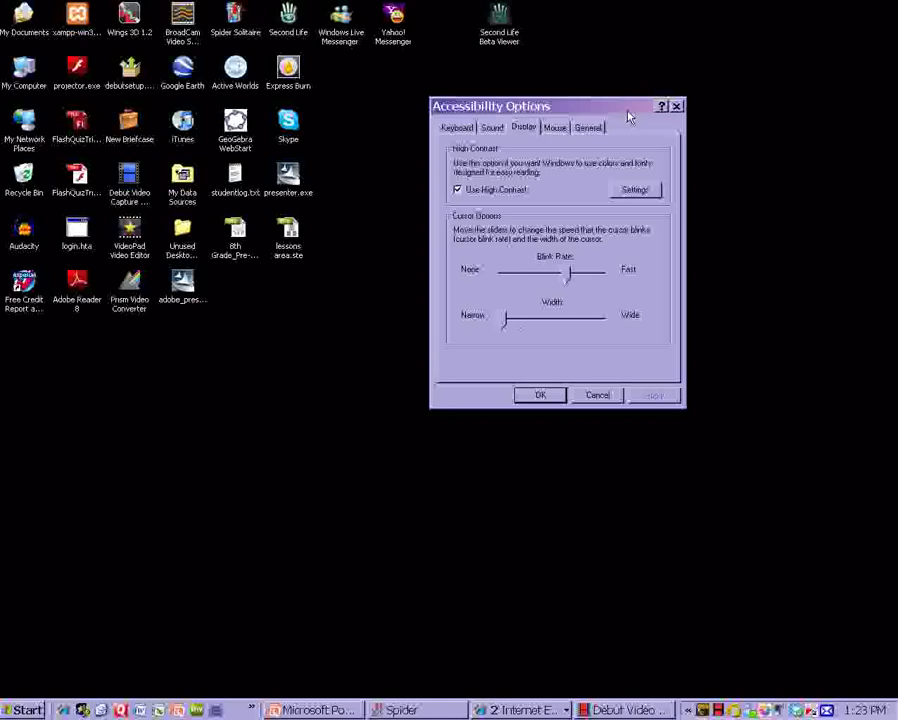
drag(626, 112, 528, 101)
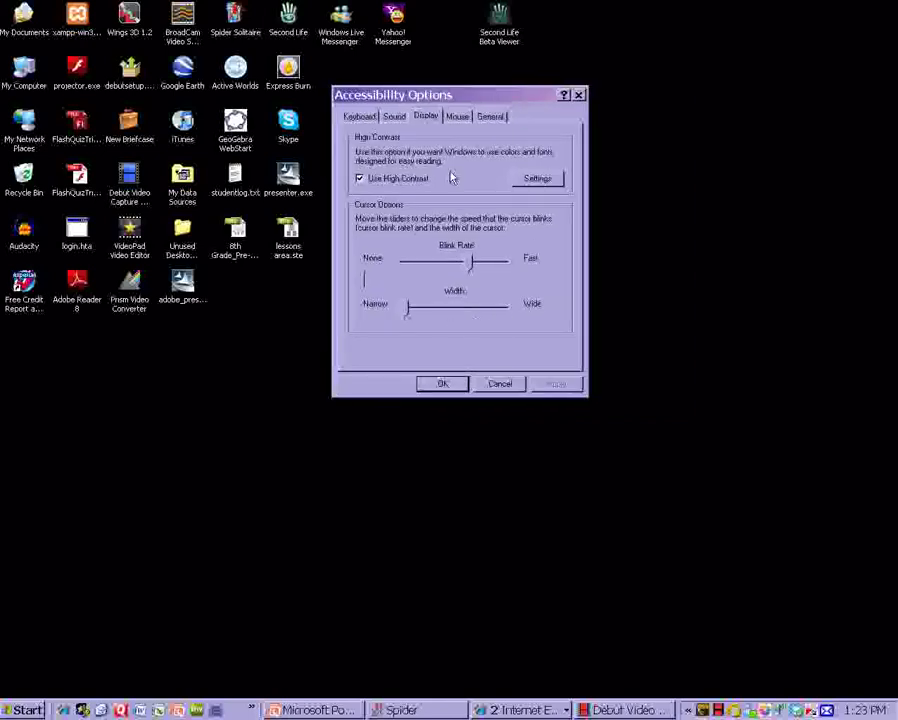
click(540, 177)
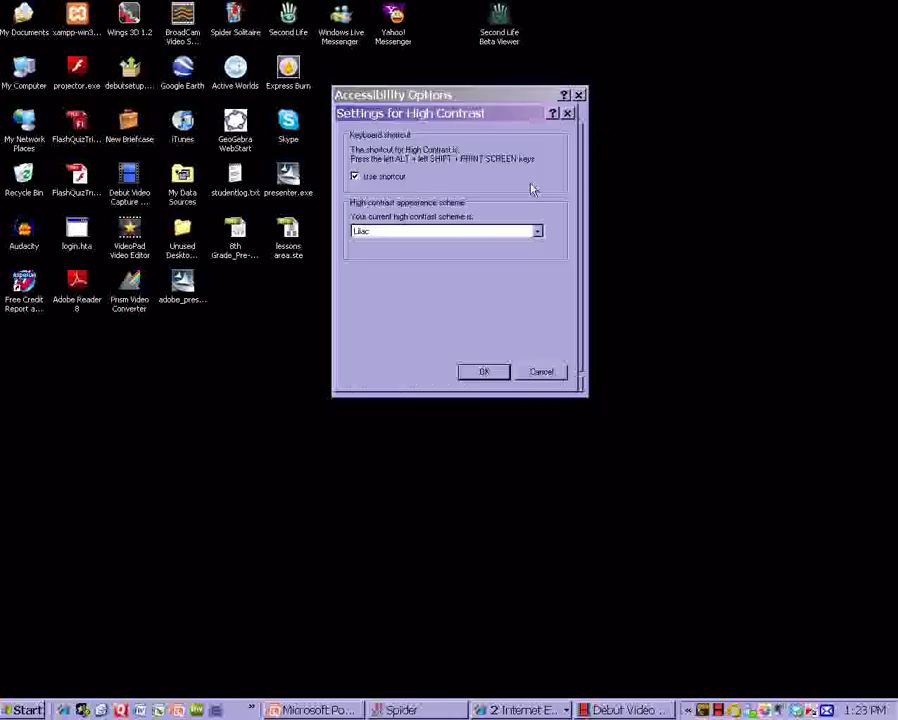
click(537, 234)
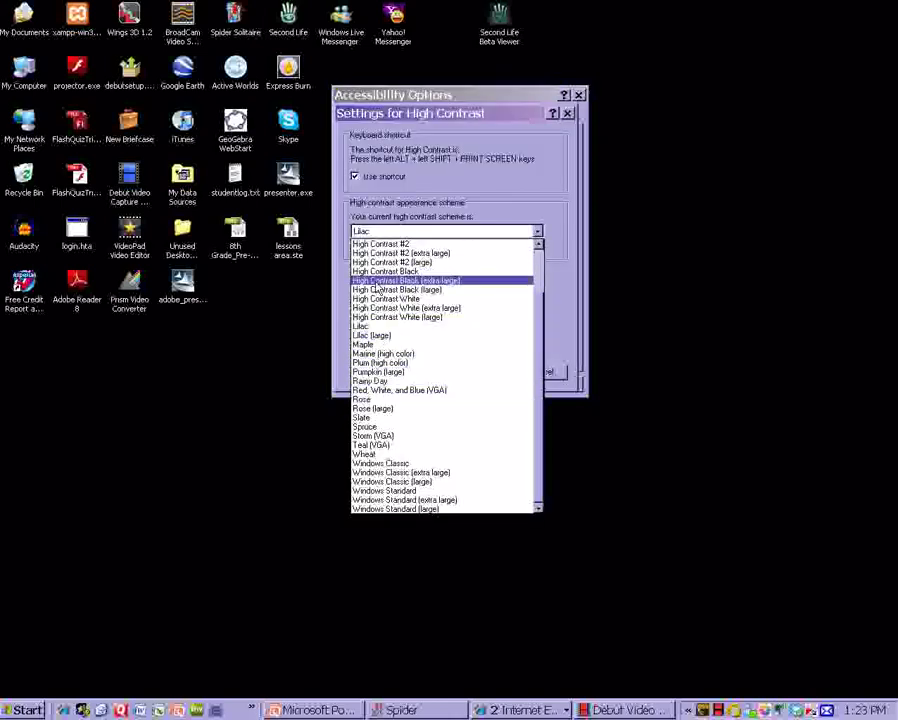
click(371, 492)
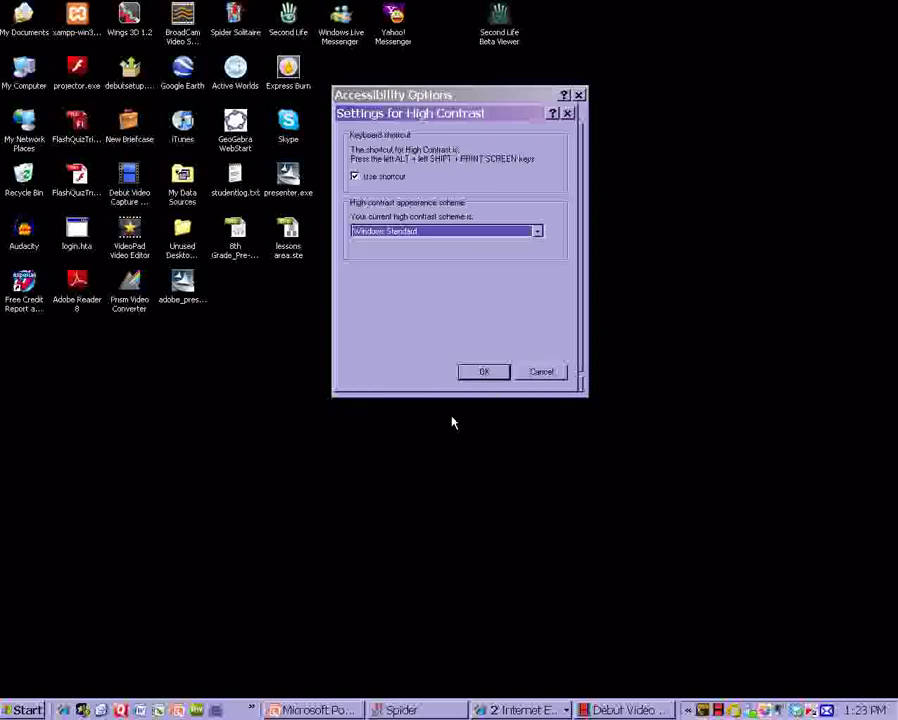
click(487, 373)
click(555, 384)
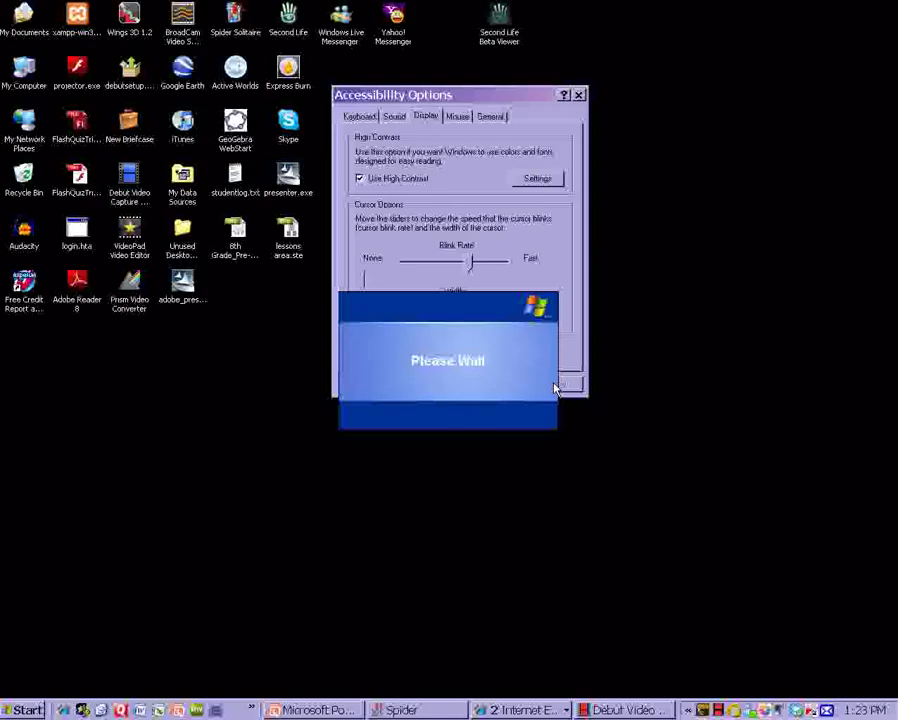